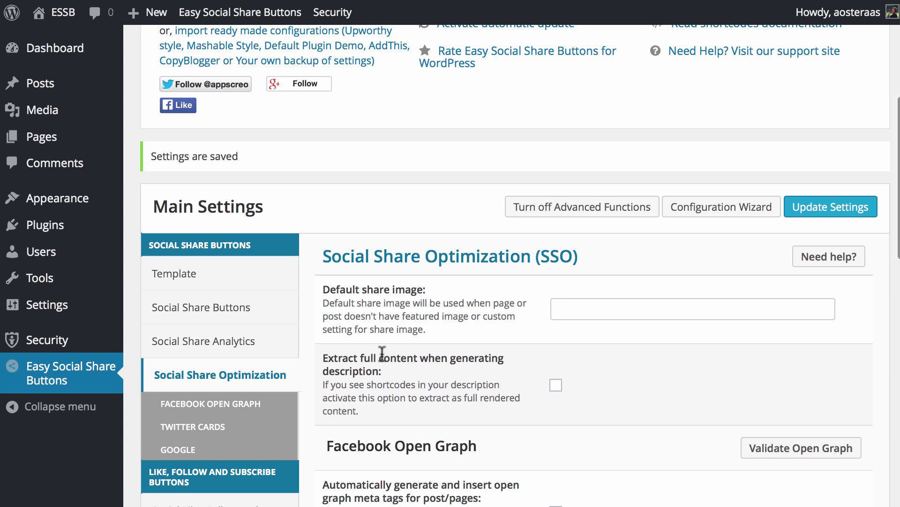
# - Scroll down to the Default share image and Facebook Open Graph settings
pyautogui.scroll(-3, 382, 353)
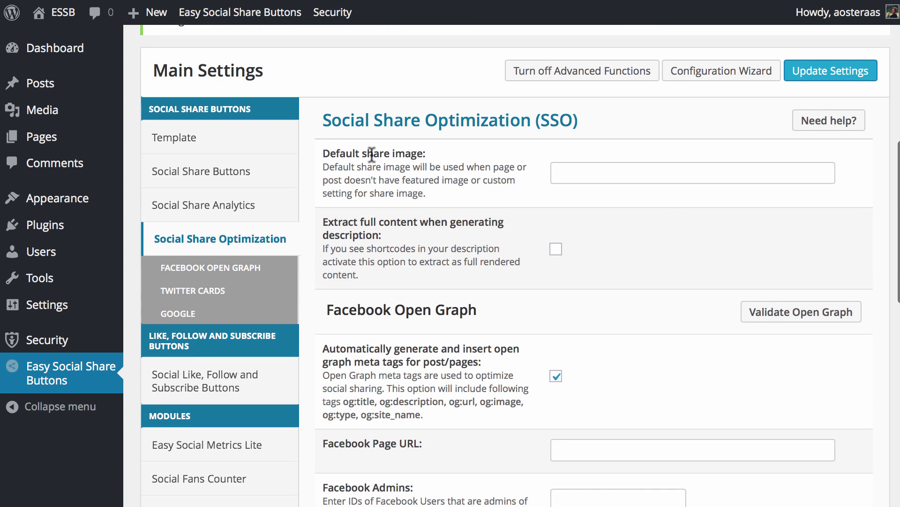
# - Paste the myimage.png upload URL into the Default share image field and verify its ending
pyautogui.click(617, 177)
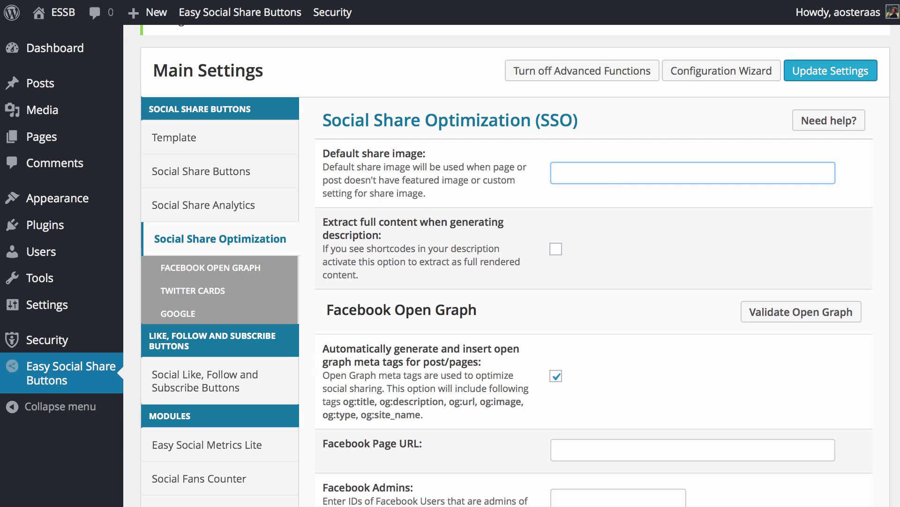
pyautogui.press('super+v')
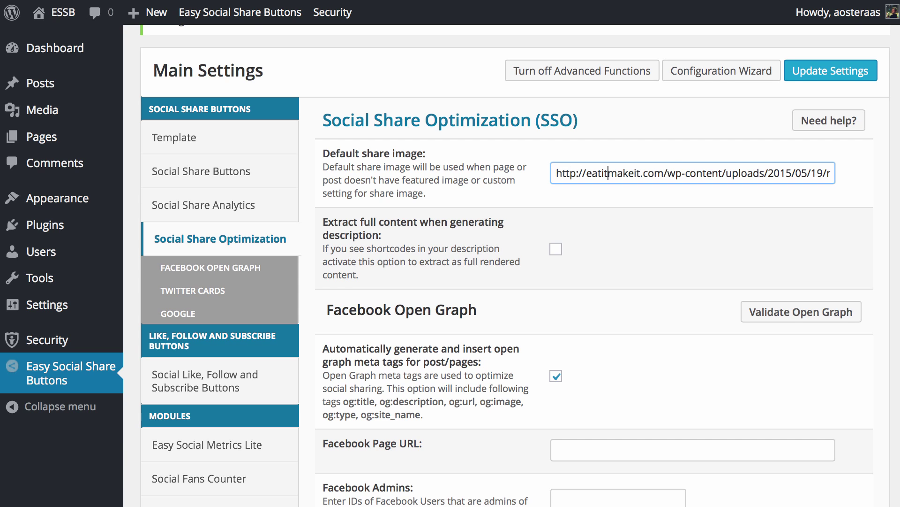
pyautogui.press('Right')
pyautogui.press('Right')
pyautogui.press('Right')
pyautogui.press('Right')
pyautogui.press('Right')
pyautogui.press('Right')
pyautogui.press('Right')
pyautogui.press('Right')
pyautogui.press('Right')
pyautogui.press('Right')
pyautogui.press('Right')
pyautogui.press('Right')
pyautogui.press('Right')
pyautogui.press('Right')
pyautogui.press('Right')
pyautogui.press('Left')
pyautogui.press('Left')
pyautogui.press('Left')
pyautogui.press('Left')
pyautogui.press('Left')
pyautogui.press('Right')
pyautogui.press('Right')
pyautogui.press('Right')
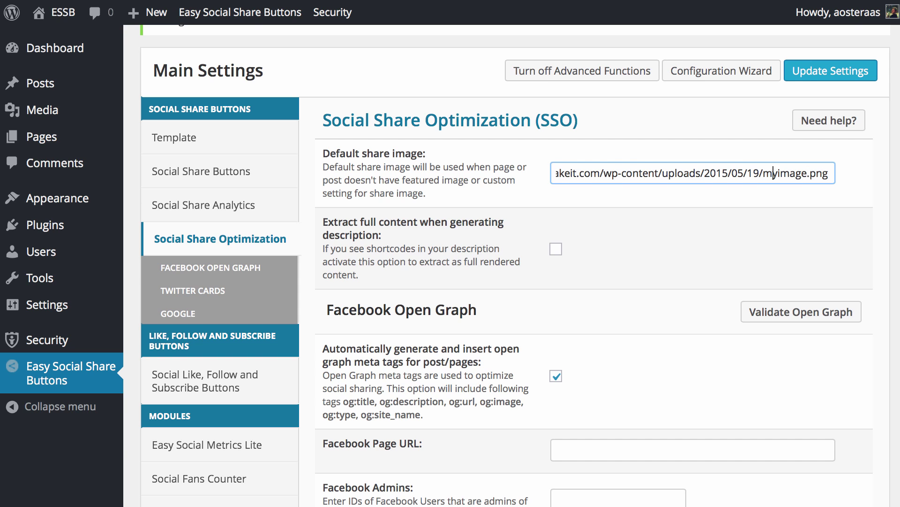
pyautogui.press('Right')
pyautogui.press('Right')
pyautogui.press('Right')
pyautogui.press('Right')
pyautogui.press('Right')
pyautogui.click(559, 250)
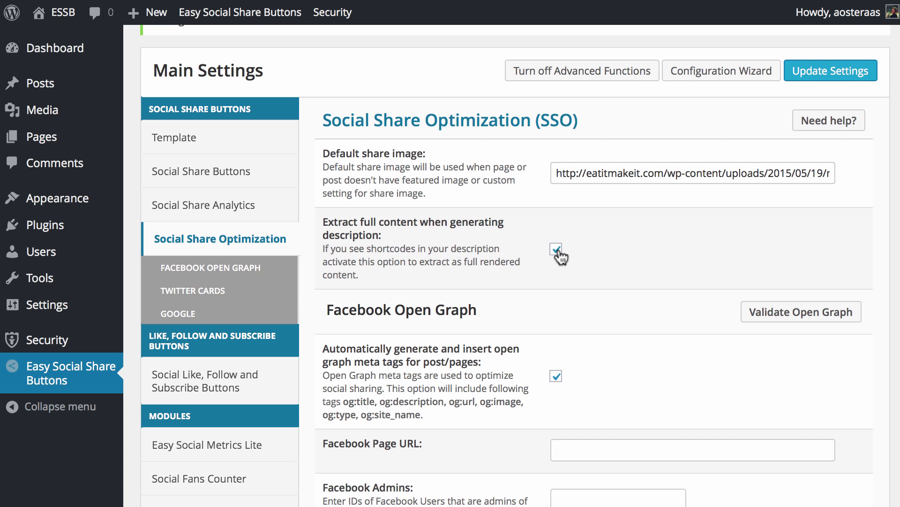
pyautogui.click(697, 173)
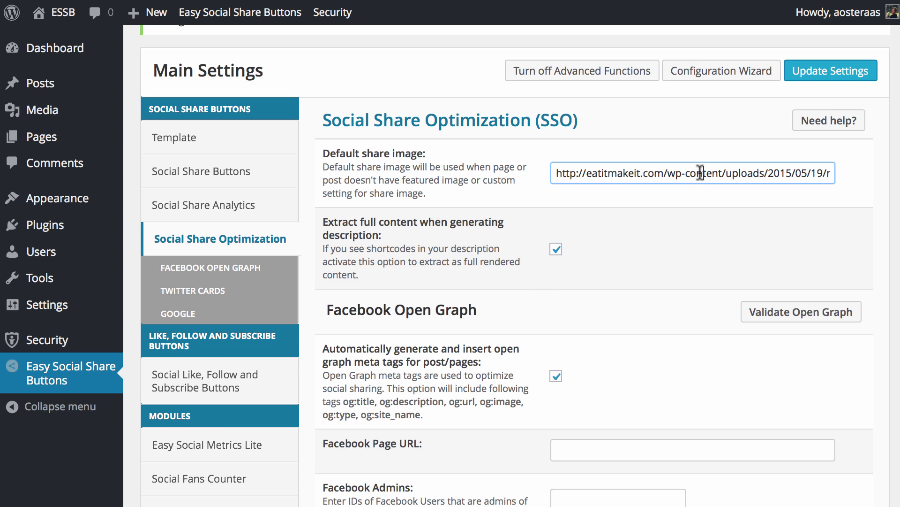
pyautogui.press('super+a')
pyautogui.press('BackSpace')
pyautogui.scroll(-1, 680, 248)
pyautogui.scroll(-5, 680, 247)
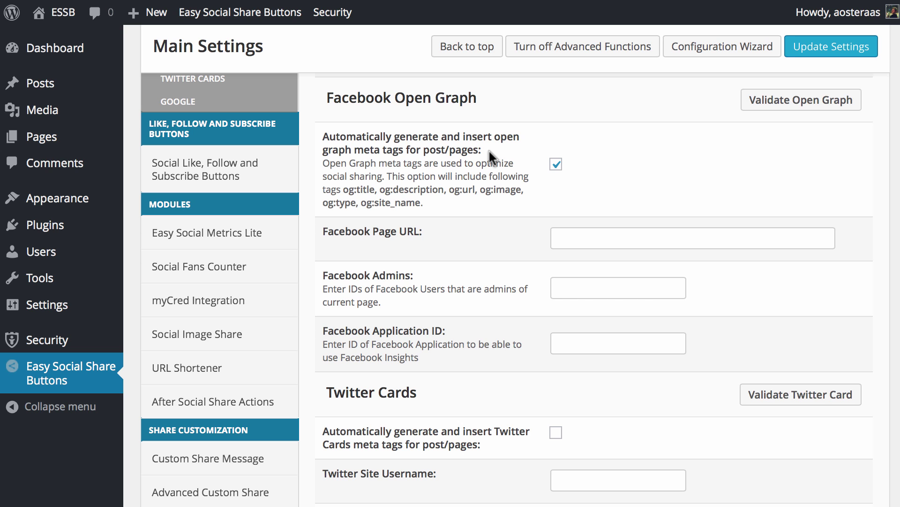
pyautogui.scroll(-3, 489, 149)
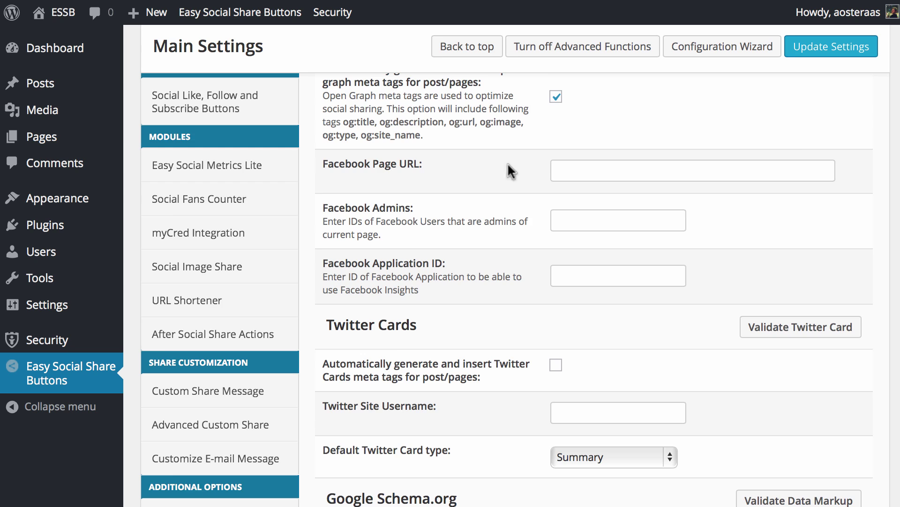
pyautogui.click(569, 171)
pyautogui.scroll(5, 569, 172)
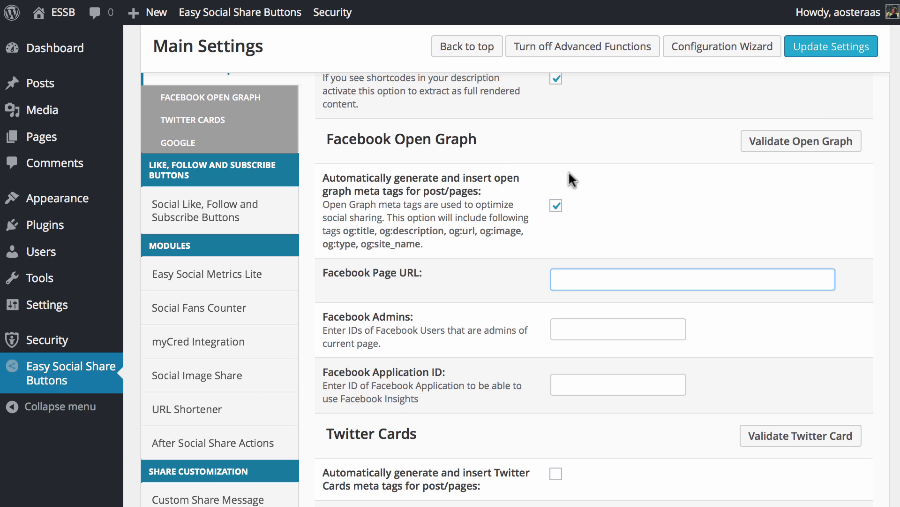
pyautogui.click(557, 210)
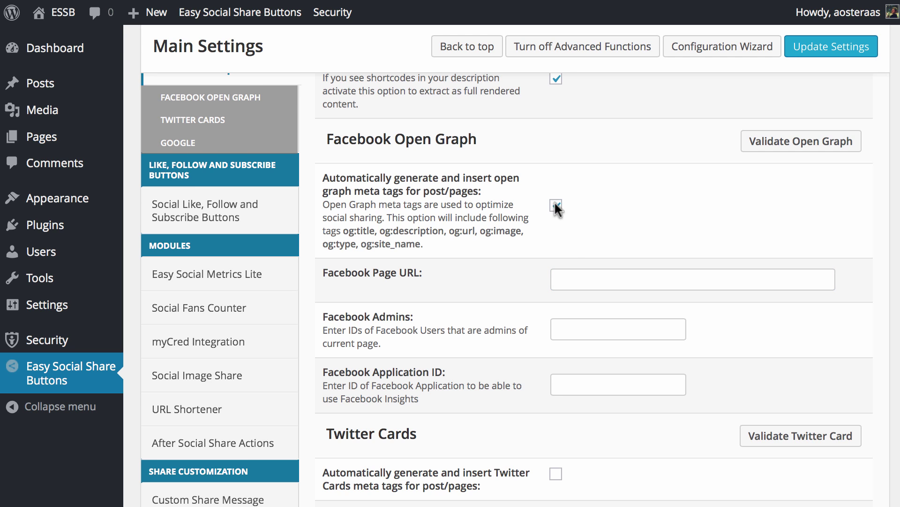
pyautogui.scroll(-6, 572, 249)
pyautogui.scroll(1, 572, 248)
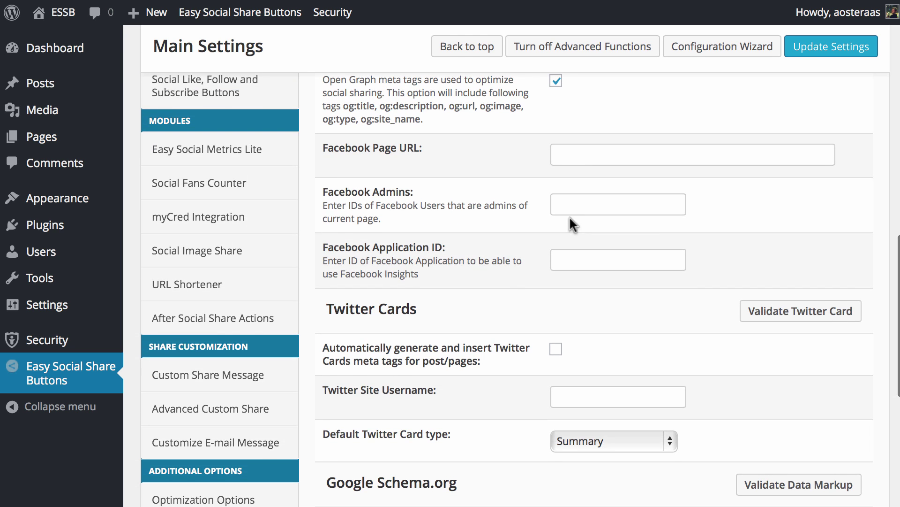
pyautogui.click(577, 159)
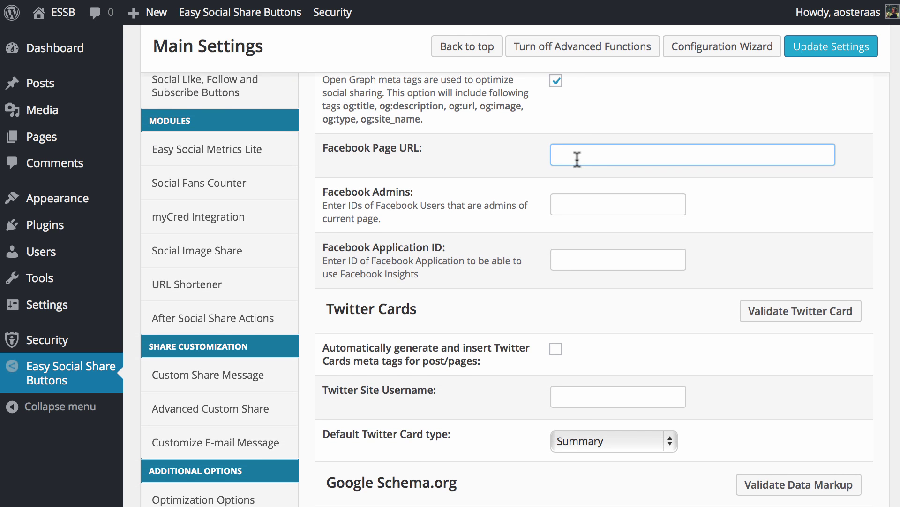
pyautogui.write('https://www.facebook.com/wpkbdotcom')
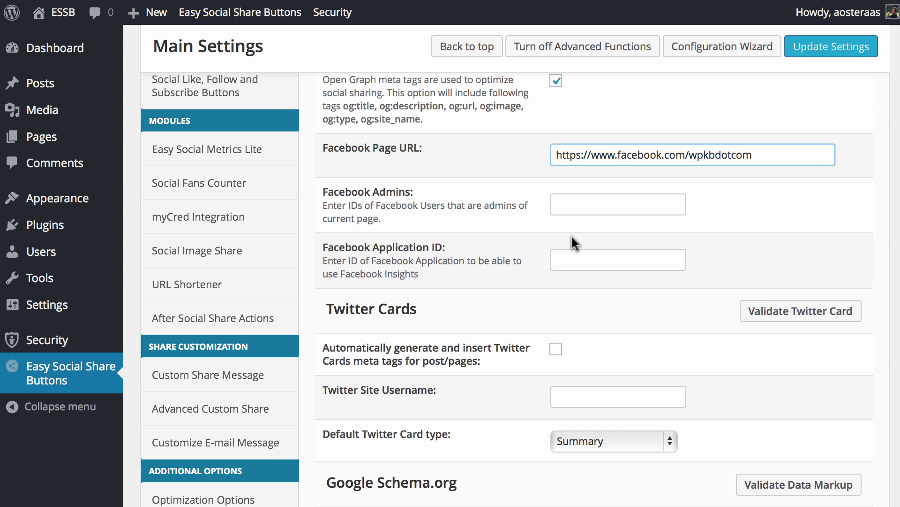
pyautogui.press('Tab')
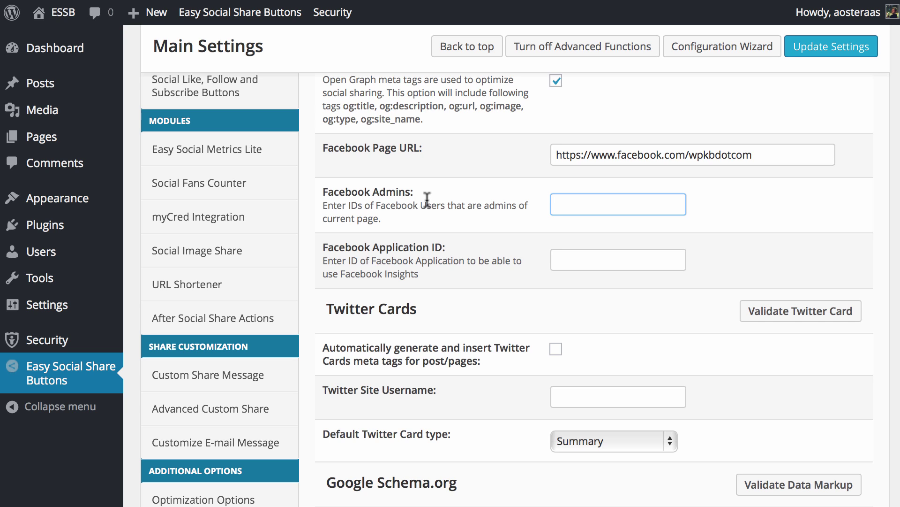
pyautogui.write('user1234')
pyautogui.click(636, 250)
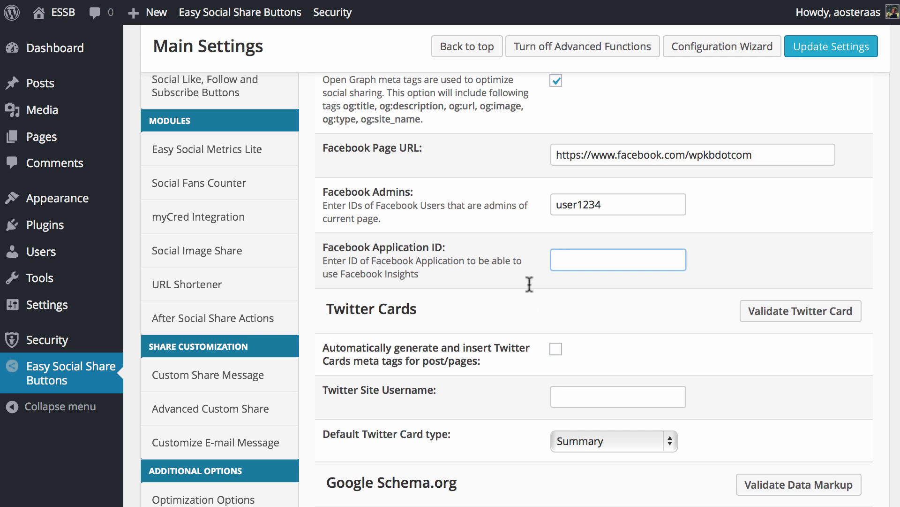
pyautogui.scroll(-5, 503, 246)
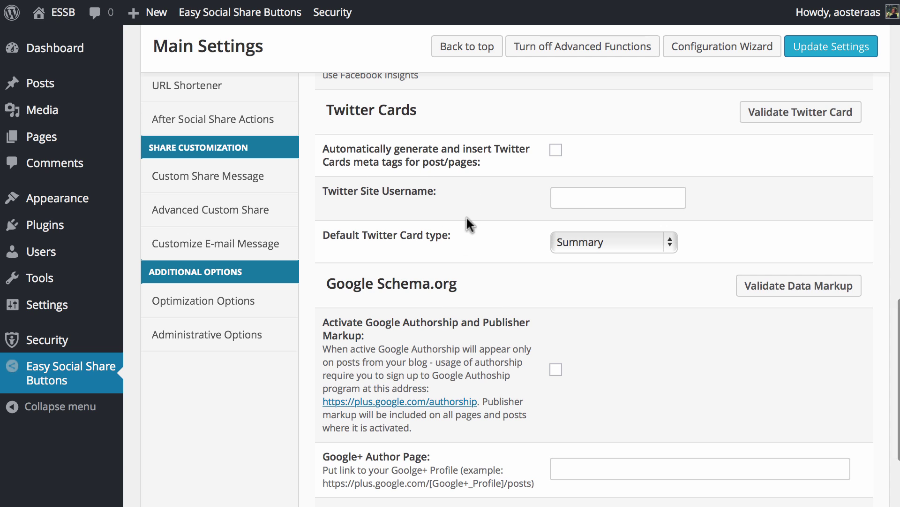
pyautogui.click(557, 150)
pyautogui.click(602, 199)
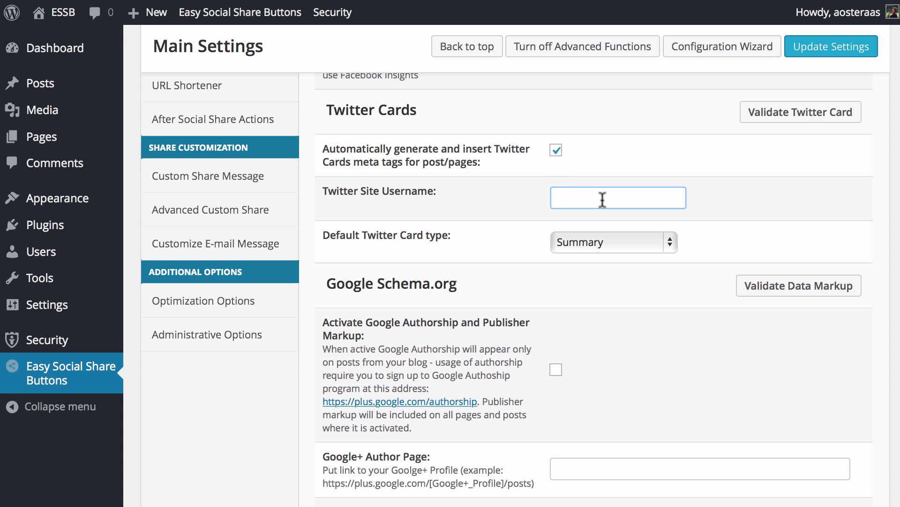
pyautogui.write('@WPKBdotcom')
# - Set the default Twitter Card type to Summary after trying Summary with image
pyautogui.scroll(-1, 453, 206)
pyautogui.scroll(-2, 453, 202)
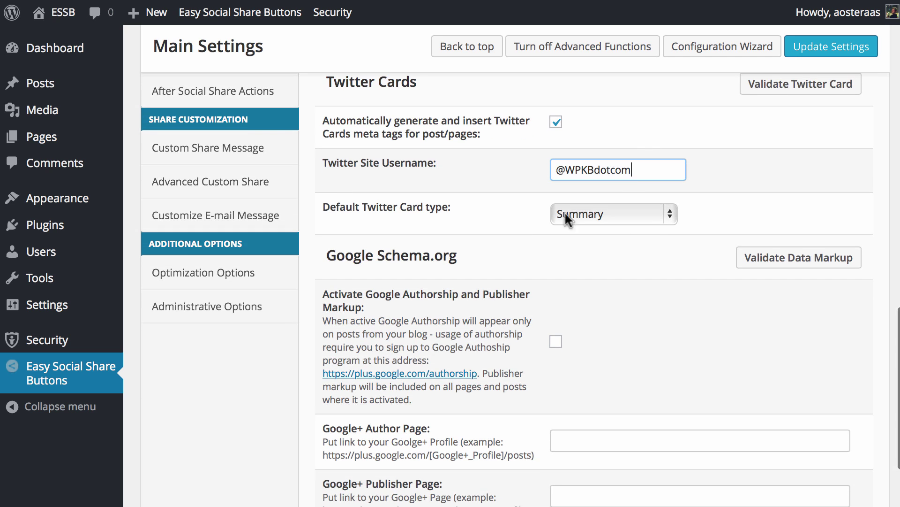
pyautogui.click(640, 212)
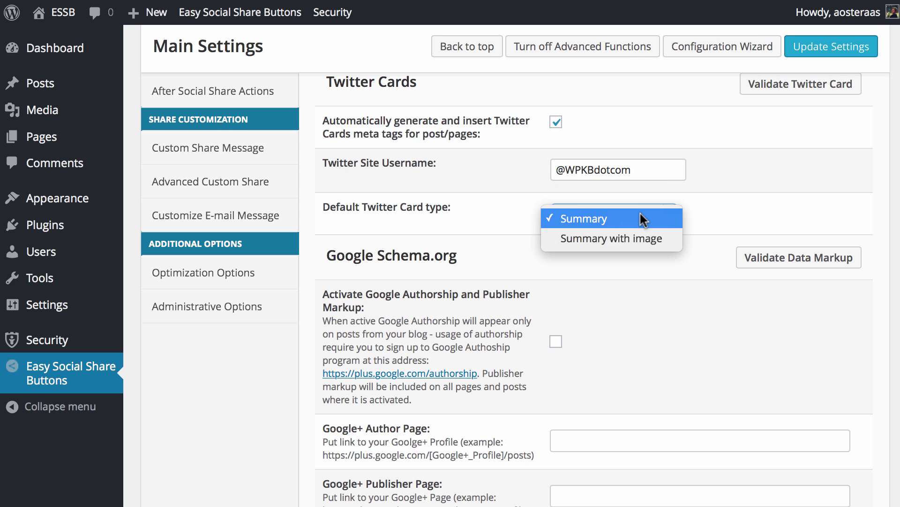
pyautogui.click(646, 234)
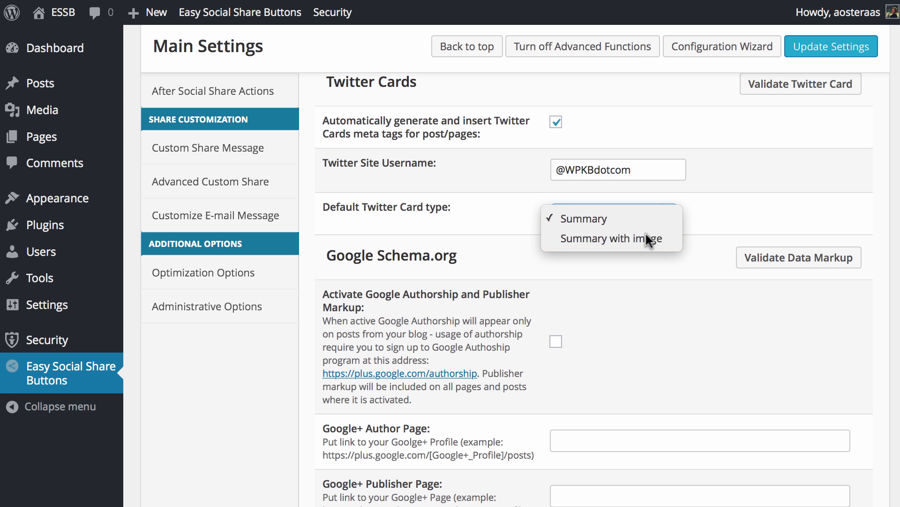
pyautogui.click(652, 210)
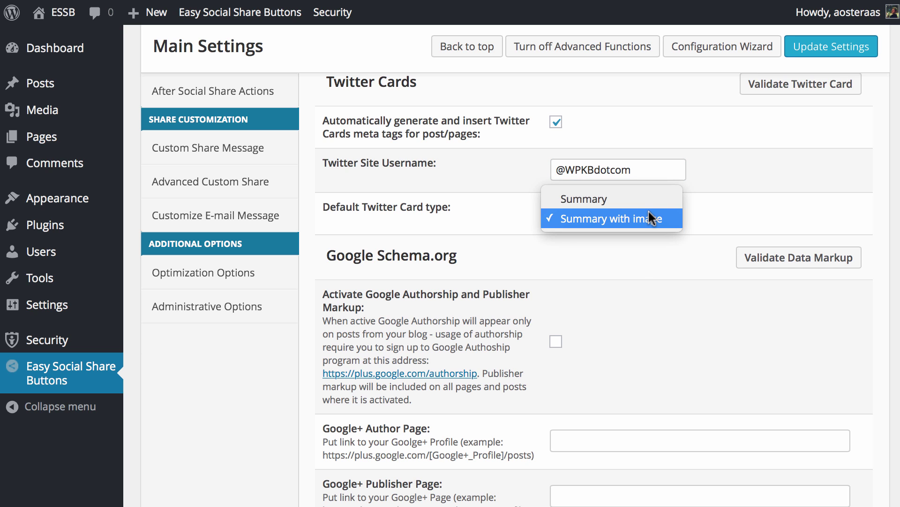
pyautogui.click(656, 217)
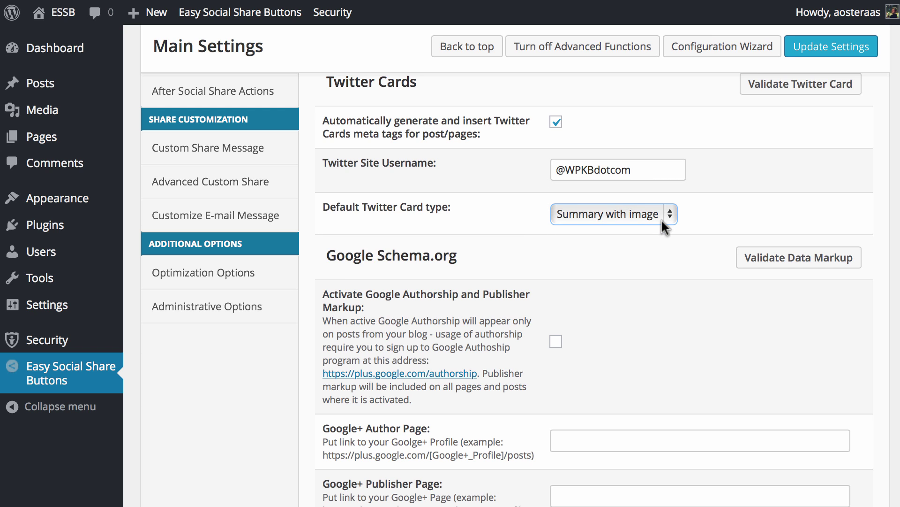
pyautogui.click(662, 218)
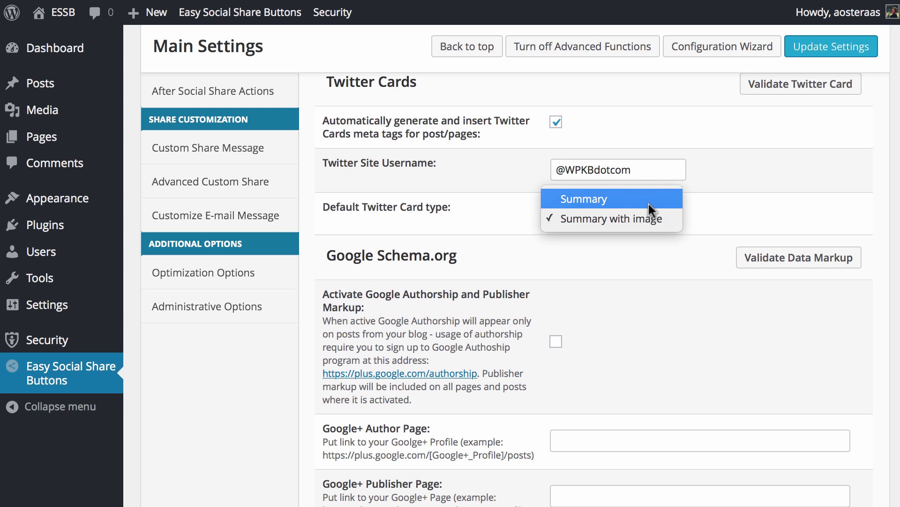
pyautogui.click(648, 201)
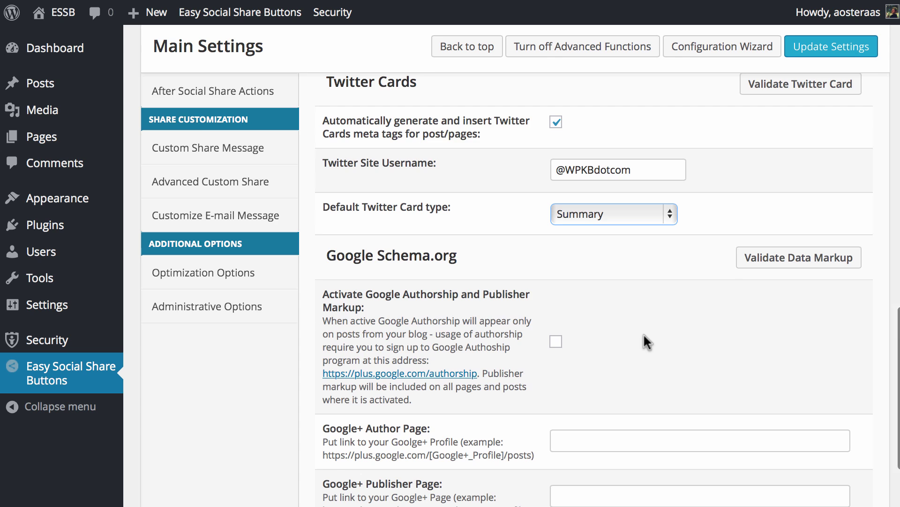
pyautogui.scroll(-3, 643, 333)
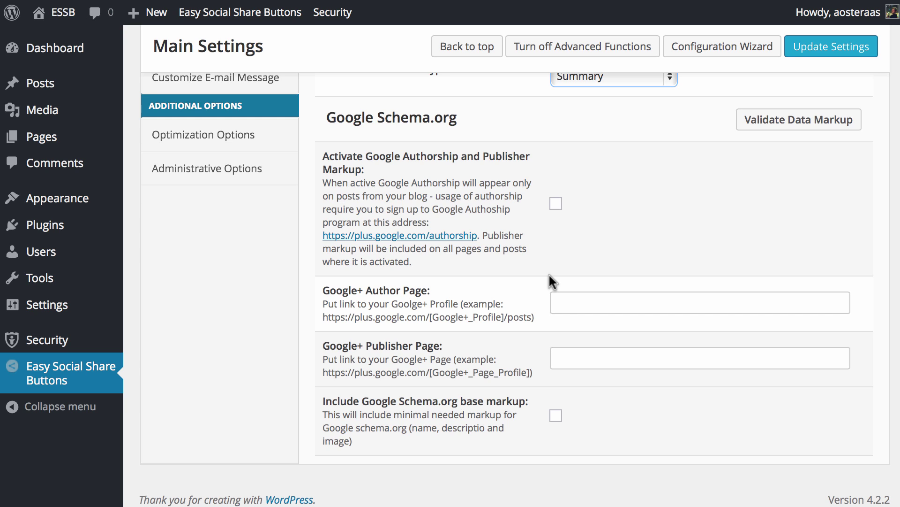
# - Enable Google Authorship, add Google+ Author (with /posts) and Publisher page URLs, and enable Schema.org markup
pyautogui.click(556, 205)
pyautogui.click(602, 312)
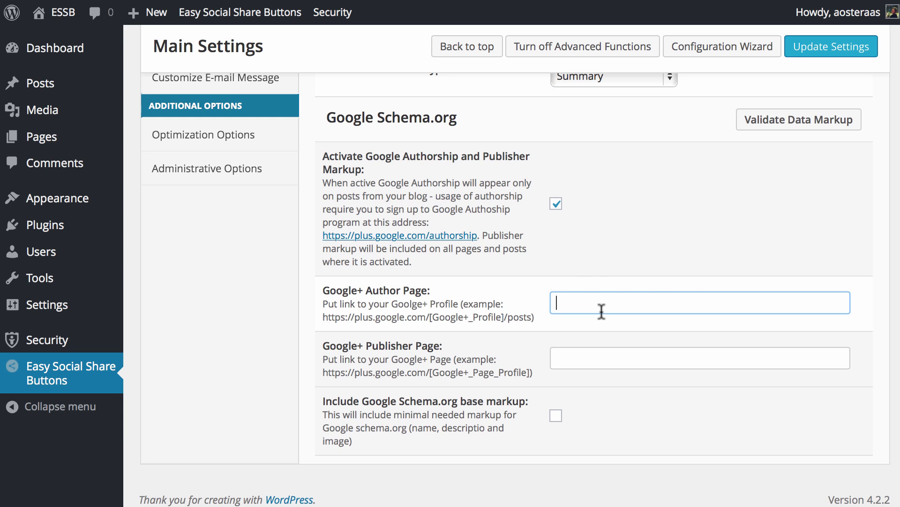
pyautogui.write('https://plus.google.com/+wpkbWPKBdotcom')
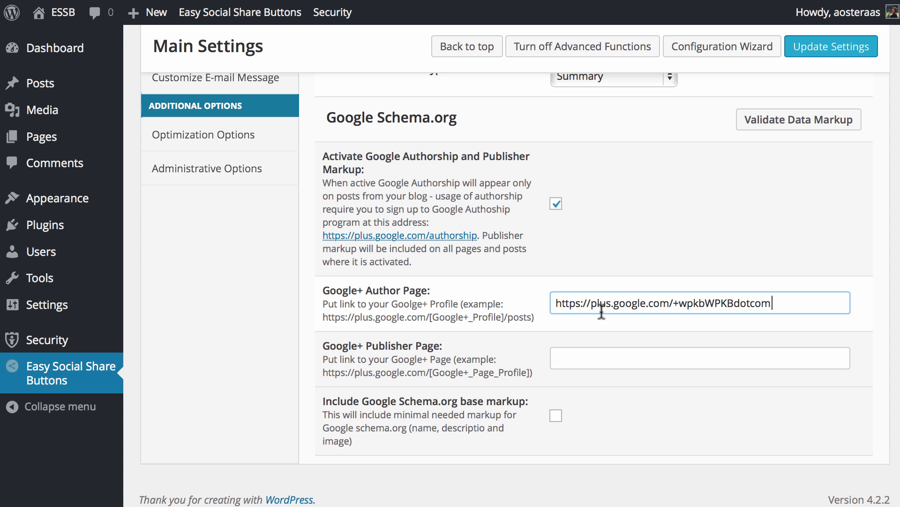
pyautogui.write('/posts')
pyautogui.click(609, 358)
pyautogui.write('https://plus.google.com/+wpkbWPKBdotcom')
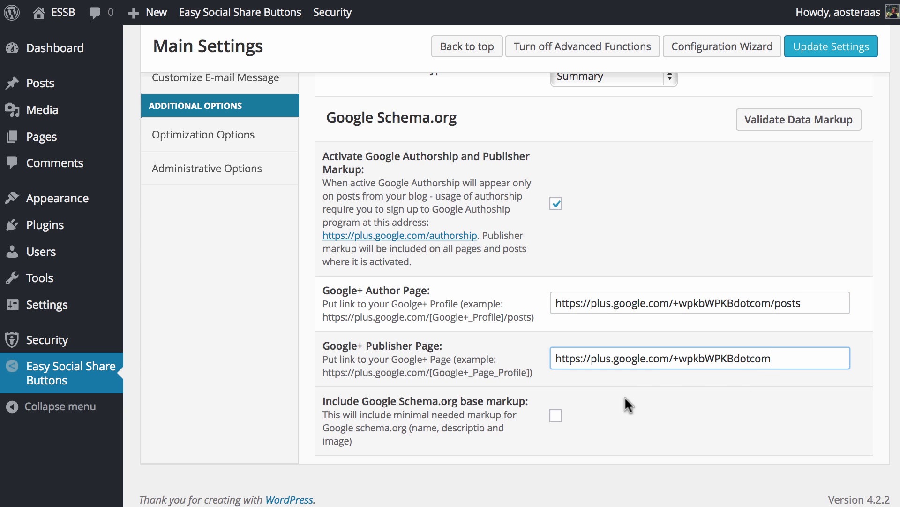
pyautogui.click(558, 417)
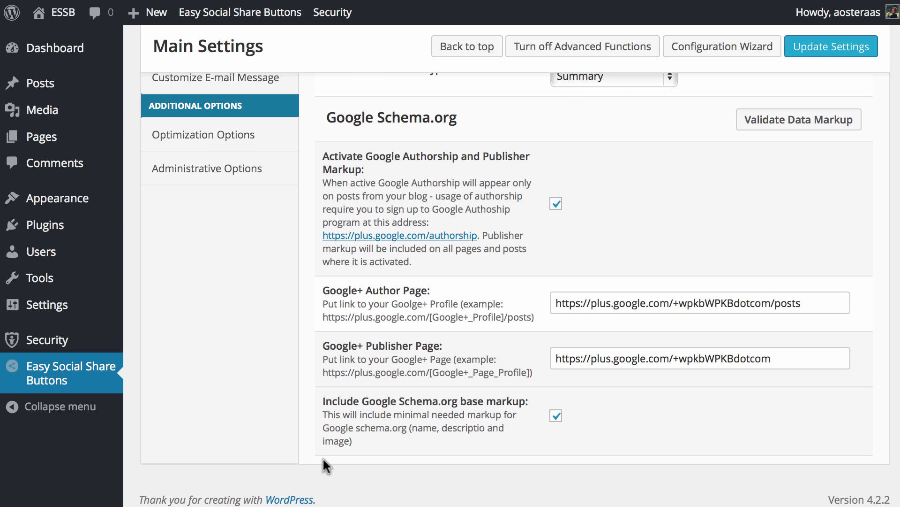
# - Save the settings with Update Settings and confirm the 'Settings are saved' notice
pyautogui.scroll(2, 617, 324)
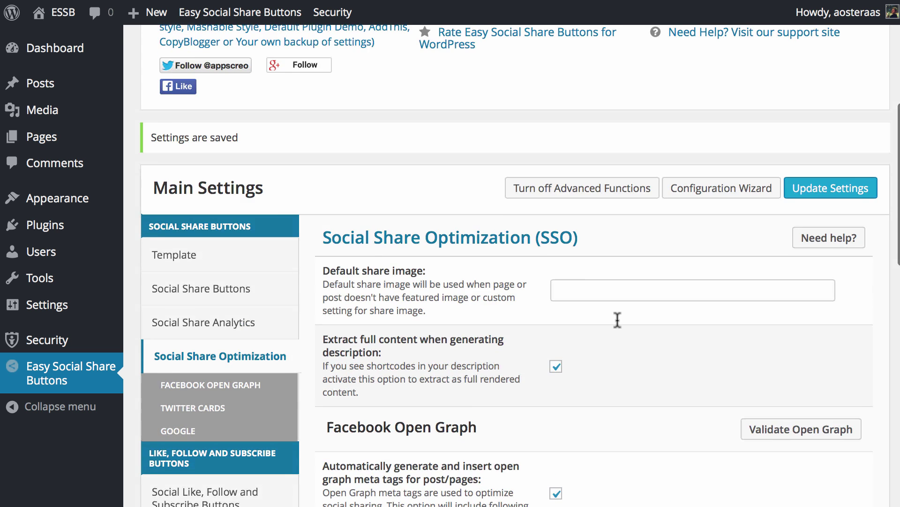
pyautogui.scroll(3, 618, 318)
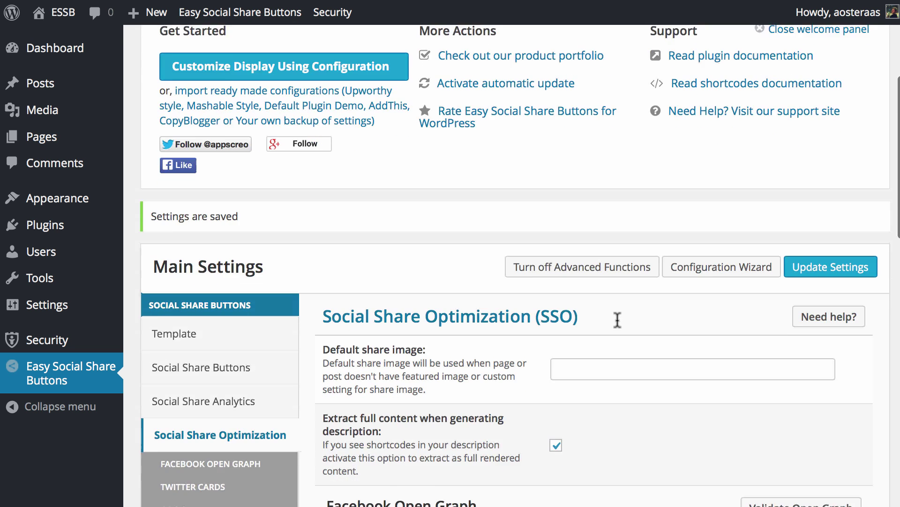
pyautogui.scroll(-5, 617, 319)
pyautogui.scroll(1, 617, 319)
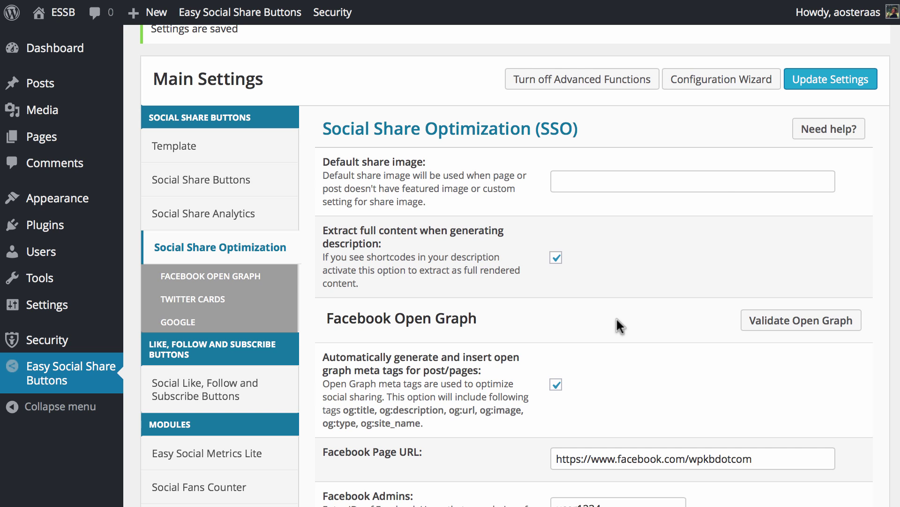
pyautogui.click(805, 83)
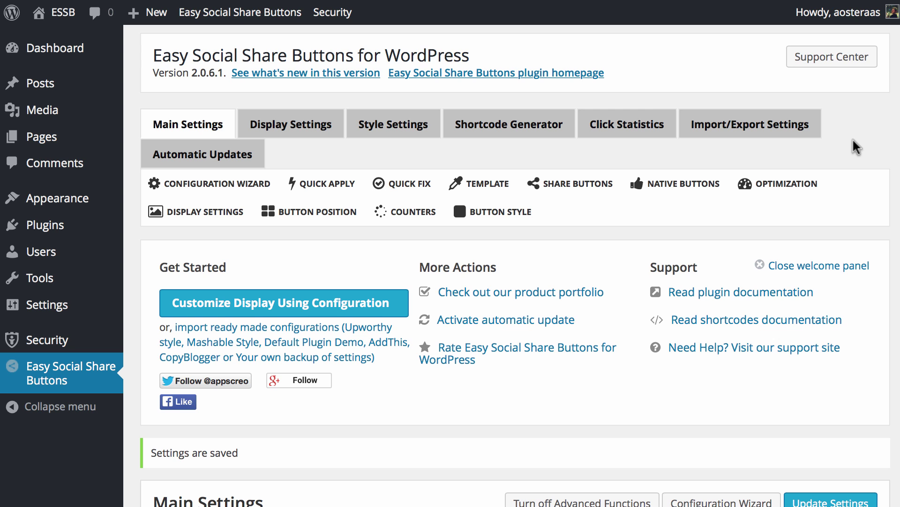
pyautogui.scroll(-3, 852, 141)
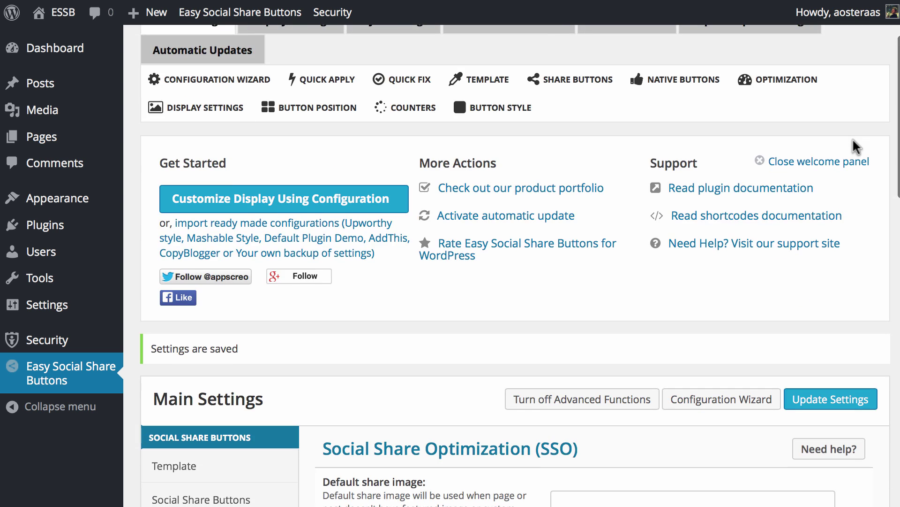